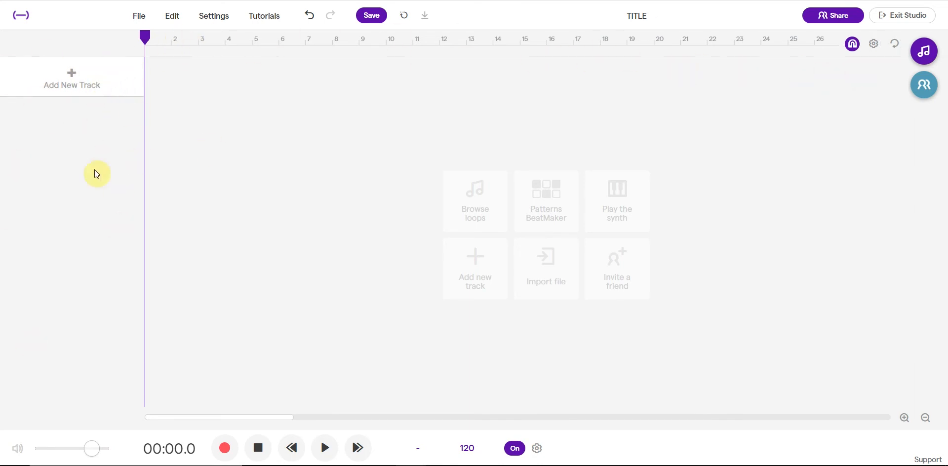
Add a Piano & keyboards track and a Voice & microphones track, and close the instrument panel.
{"action": "left_click", "coordinate": [54, 87]}
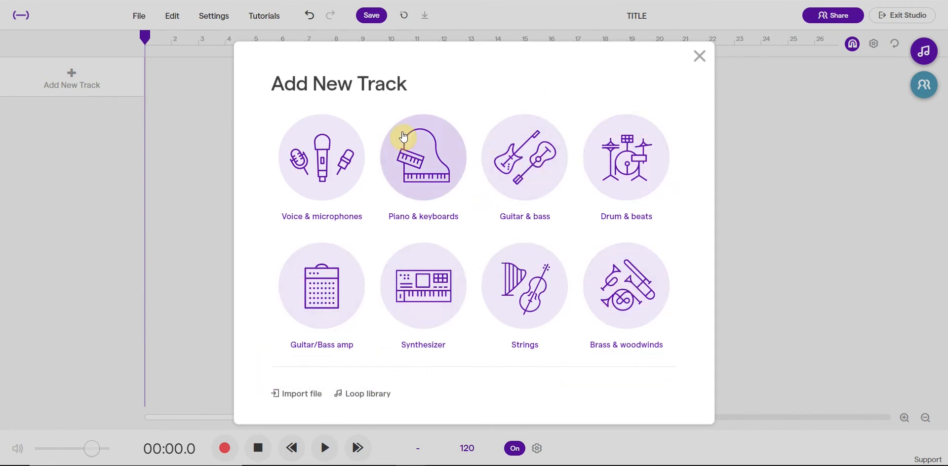
{"action": "left_click", "coordinate": [420, 152]}
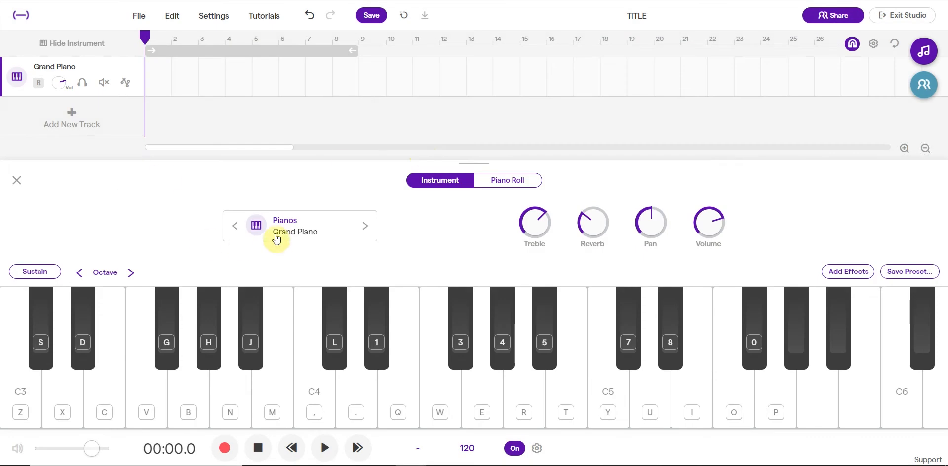
{"action": "left_click", "coordinate": [35, 121]}
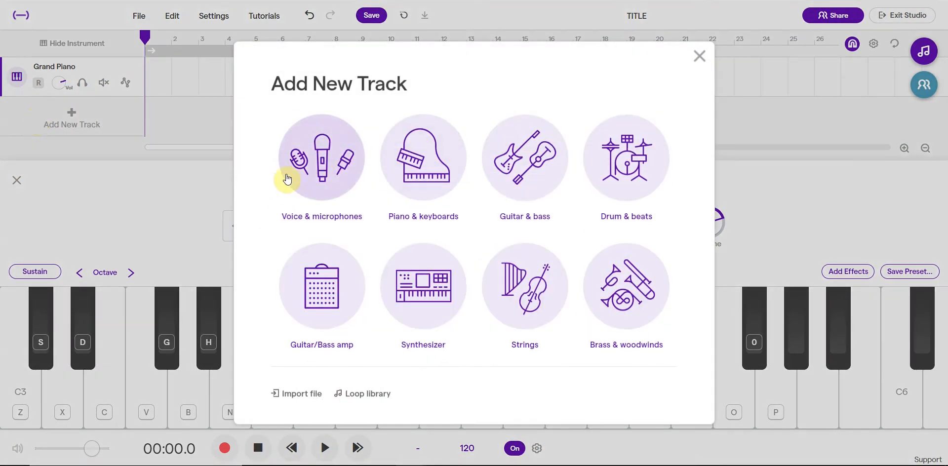
{"action": "left_click", "coordinate": [315, 158]}
{"action": "left_click", "coordinate": [16, 182]}
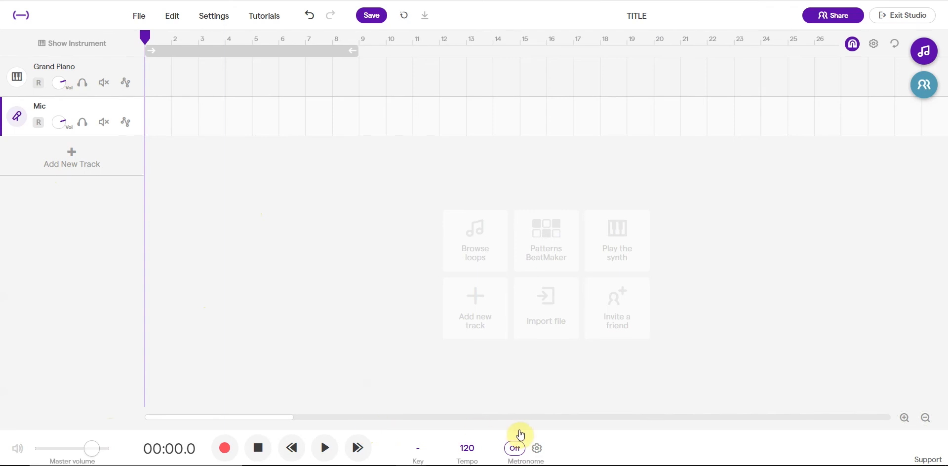
Play the empty project briefly and stop playback.
{"action": "left_click", "coordinate": [325, 448]}
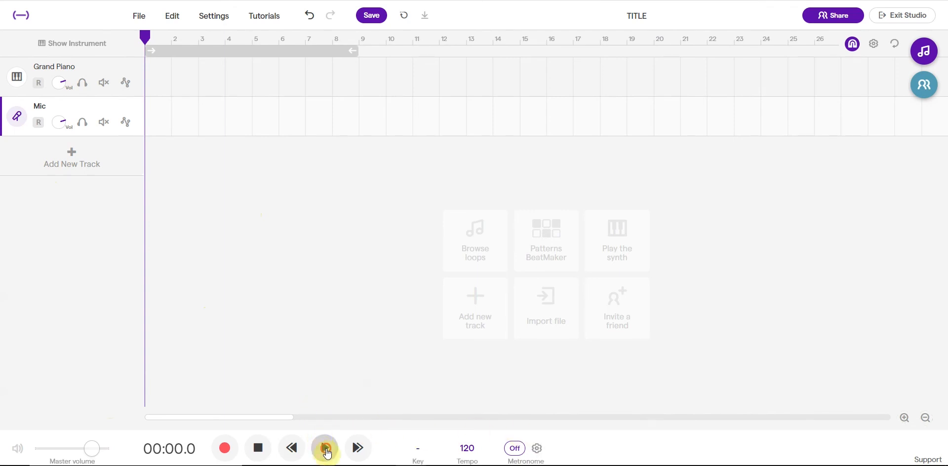
{"action": "left_click", "coordinate": [325, 449]}
{"action": "left_click", "coordinate": [257, 447]}
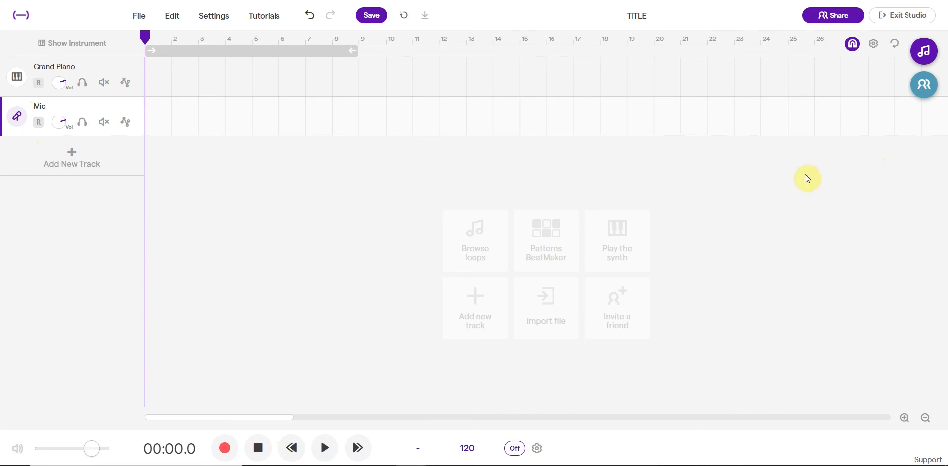
Browse the loop library filtered by Beats and Bass, preview Brampton - 808 & Drums 1, and close the library.
{"action": "left_click", "coordinate": [923, 86]}
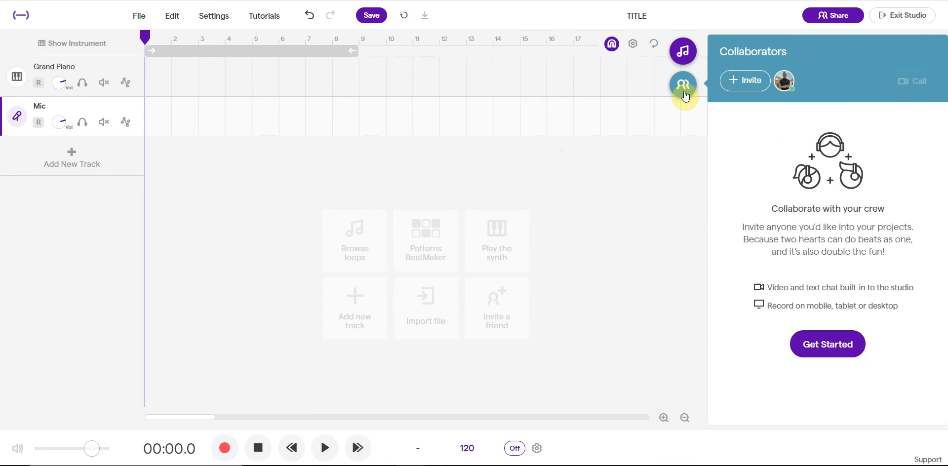
{"action": "left_click", "coordinate": [684, 50]}
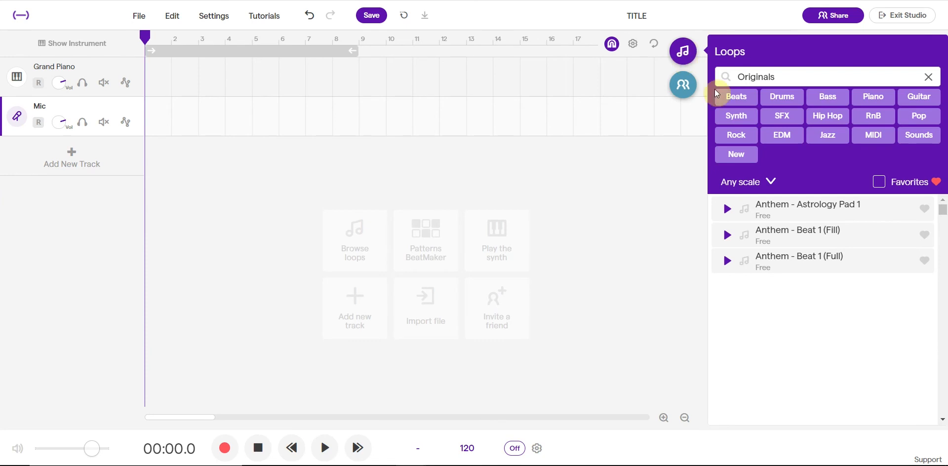
{"action": "left_click", "coordinate": [927, 78]}
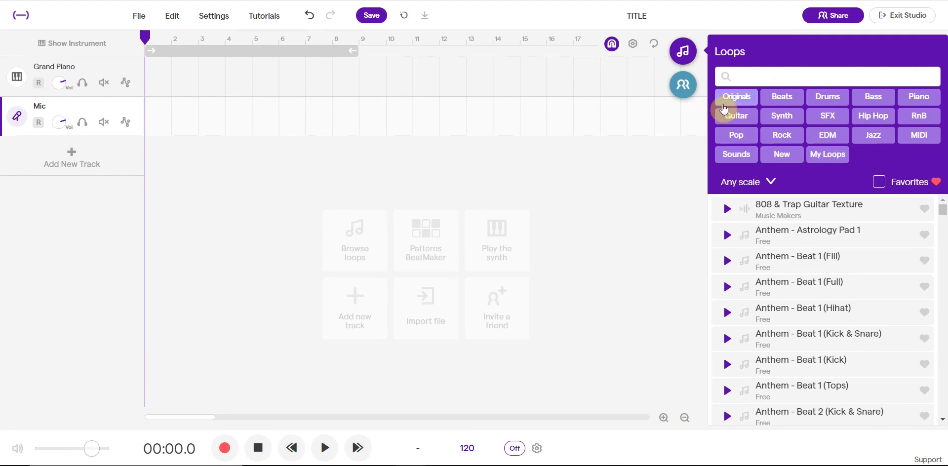
{"action": "left_click", "coordinate": [782, 96]}
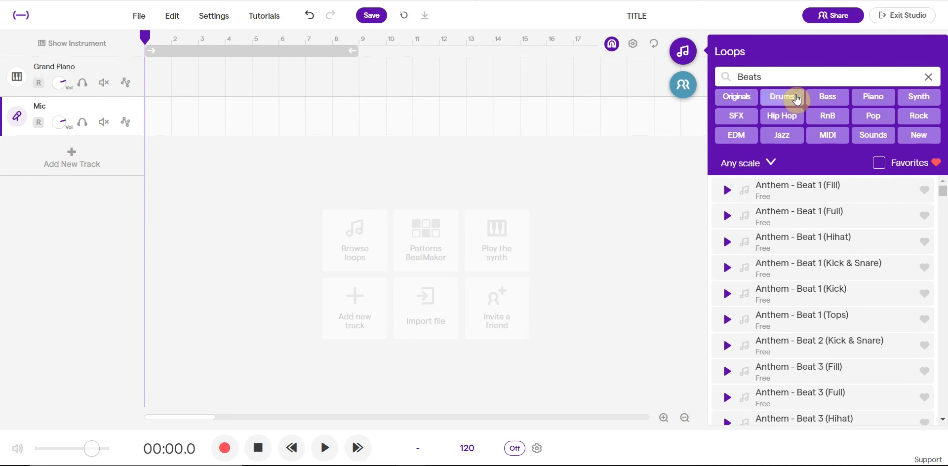
{"action": "left_click", "coordinate": [814, 97]}
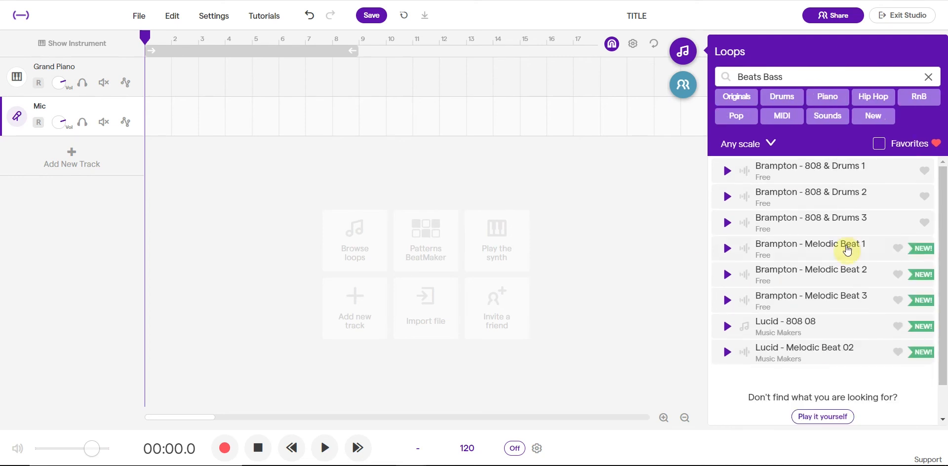
{"action": "left_click", "coordinate": [727, 171]}
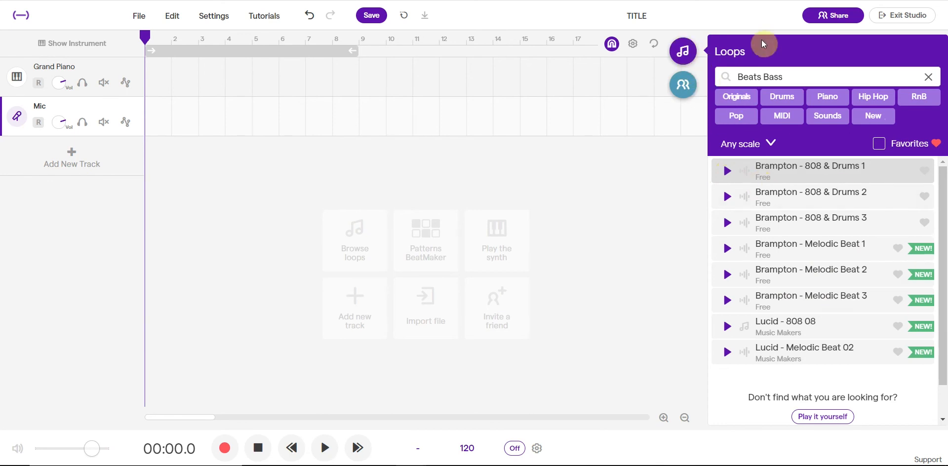
{"action": "left_click", "coordinate": [696, 52]}
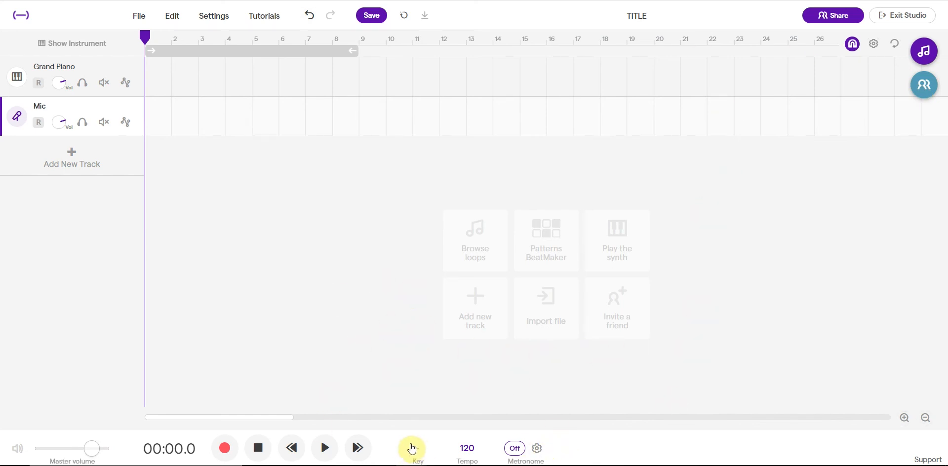
Set the project tempo to 85 BPM by tapping the beat and confirm it.
{"action": "left_click", "coordinate": [474, 449]}
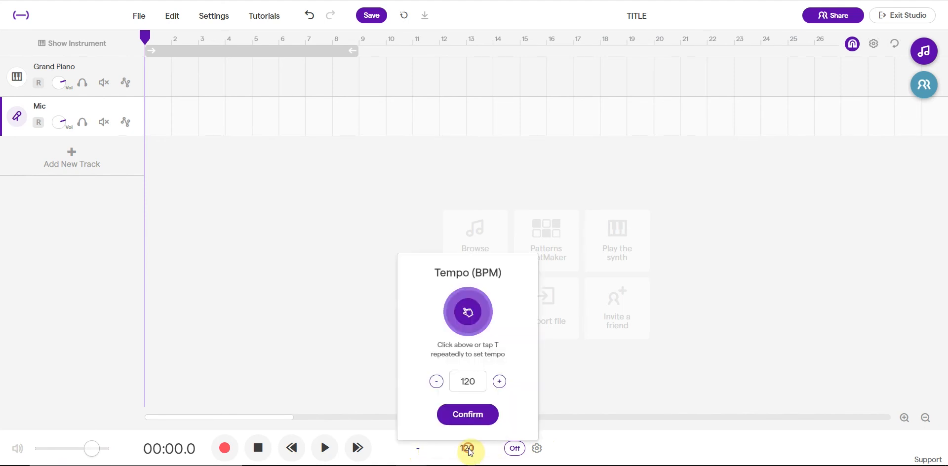
{"action": "left_click", "coordinate": [465, 319]}
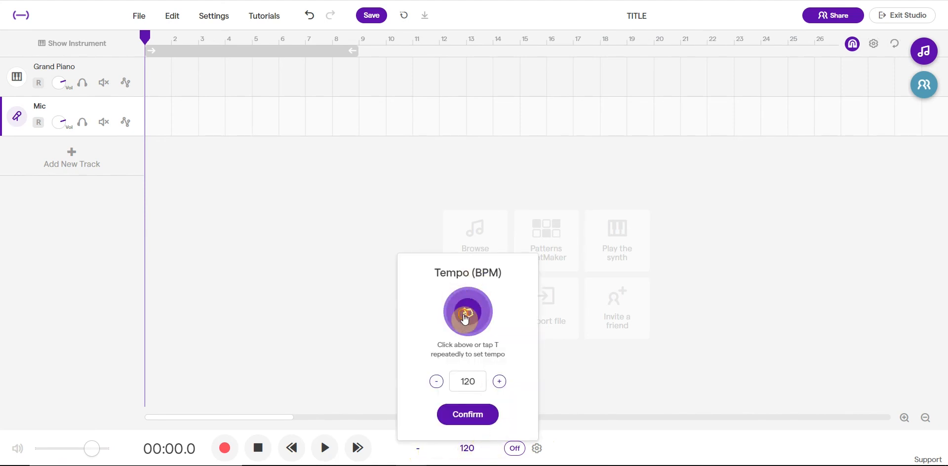
{"action": "left_click", "coordinate": [464, 318]}
{"action": "left_click", "coordinate": [465, 318]}
{"action": "left_click", "coordinate": [466, 415]}
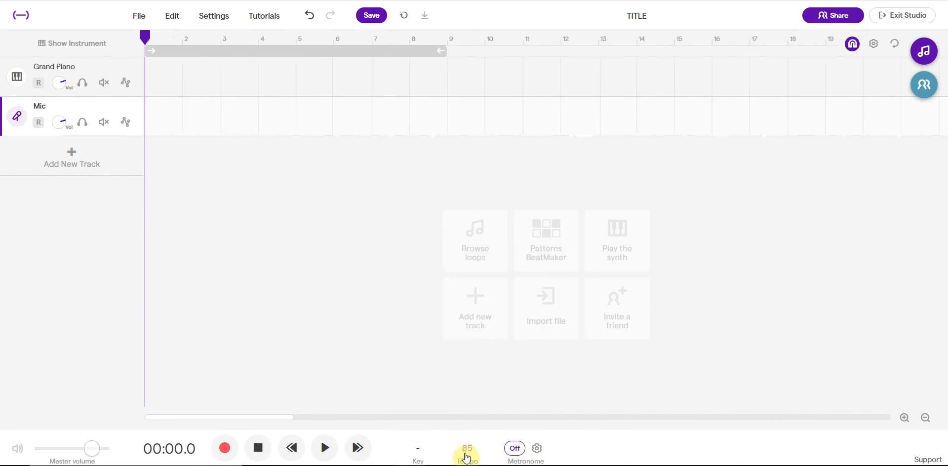
Review the available project keys and the metronome's sound, volume and count-in options without changing them.
{"action": "left_click", "coordinate": [418, 448]}
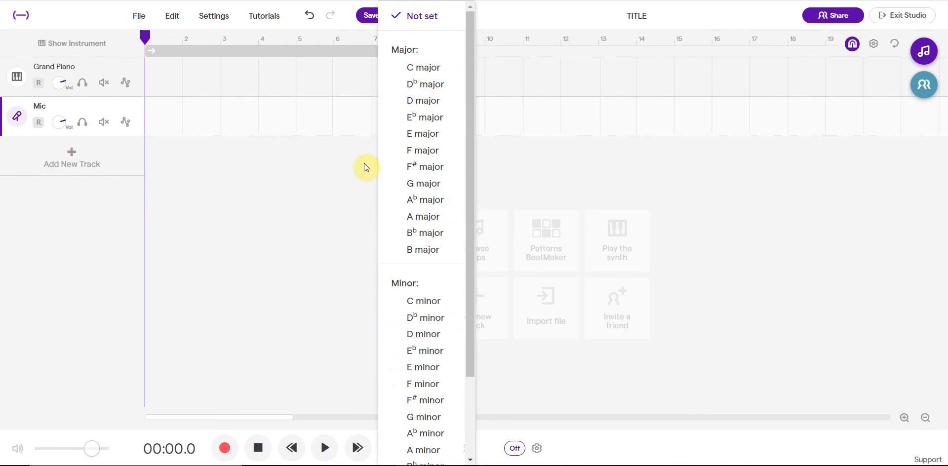
{"action": "left_click", "coordinate": [264, 370]}
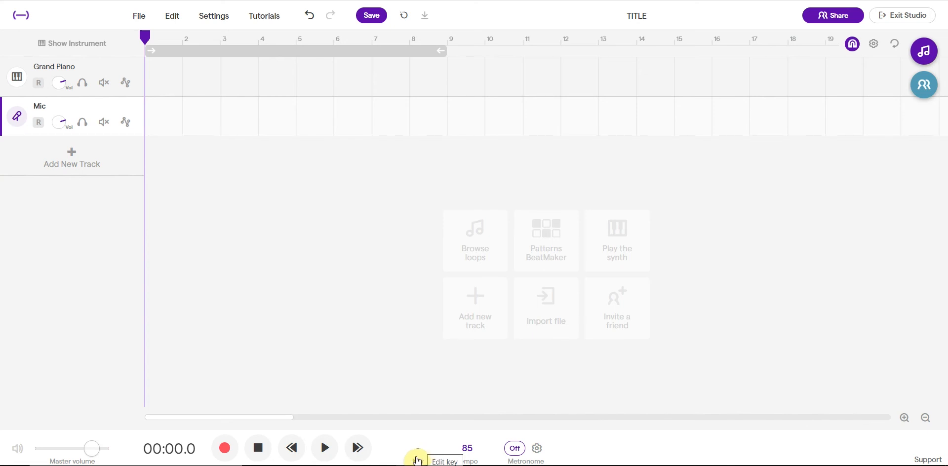
{"action": "left_click", "coordinate": [537, 450]}
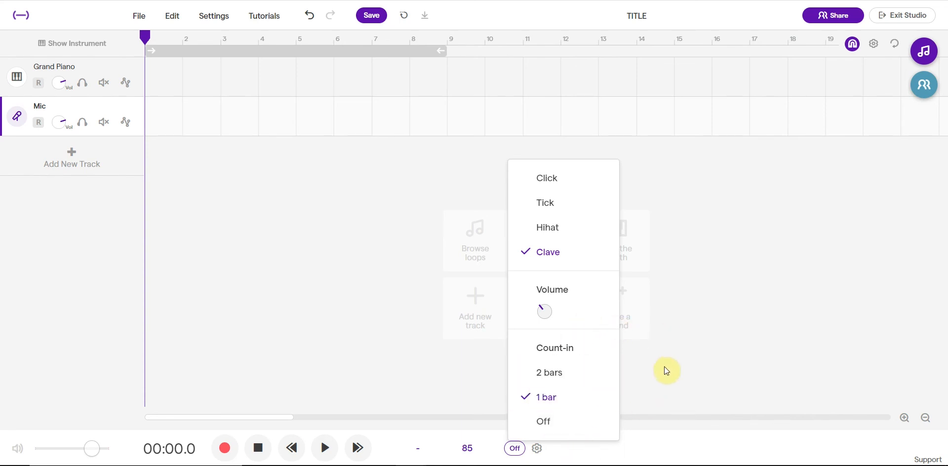
{"action": "left_click", "coordinate": [656, 383]}
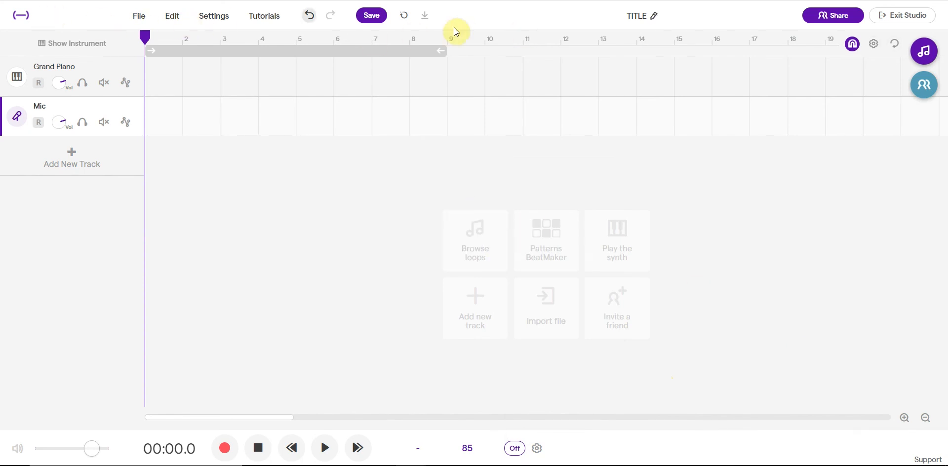
{"action": "left_click", "coordinate": [132, 22]}
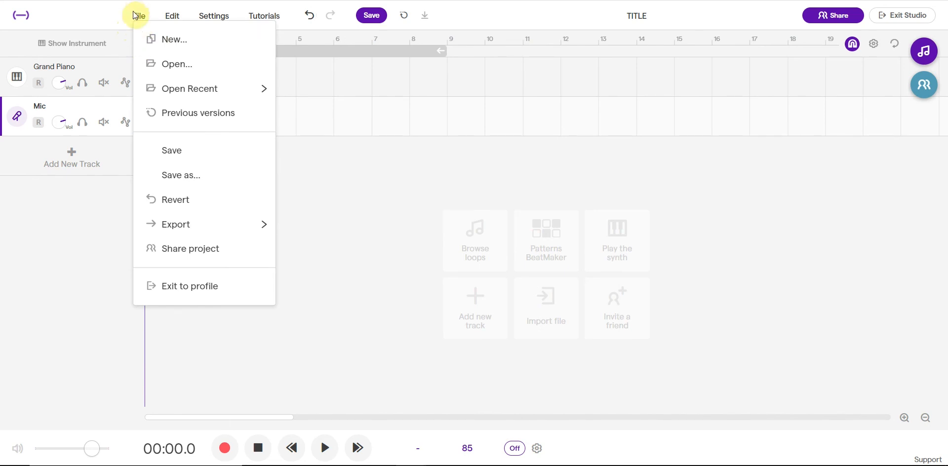
{"action": "left_click", "coordinate": [172, 16]}
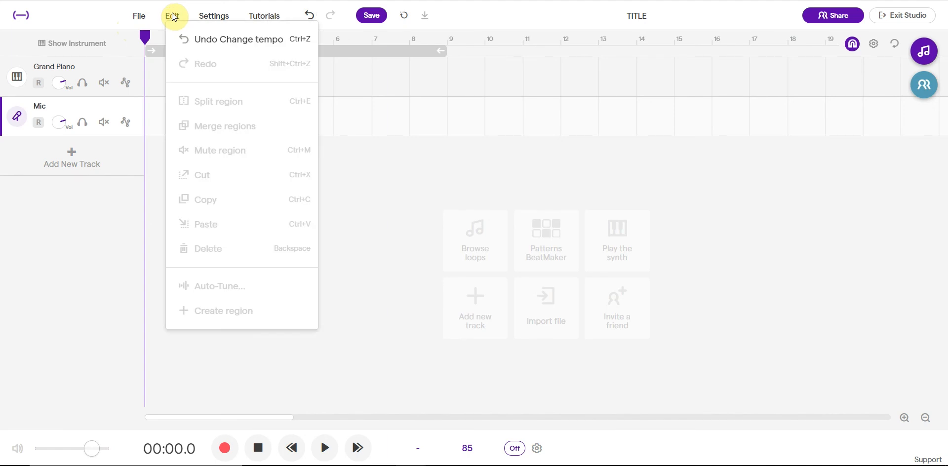
{"action": "left_click", "coordinate": [208, 16]}
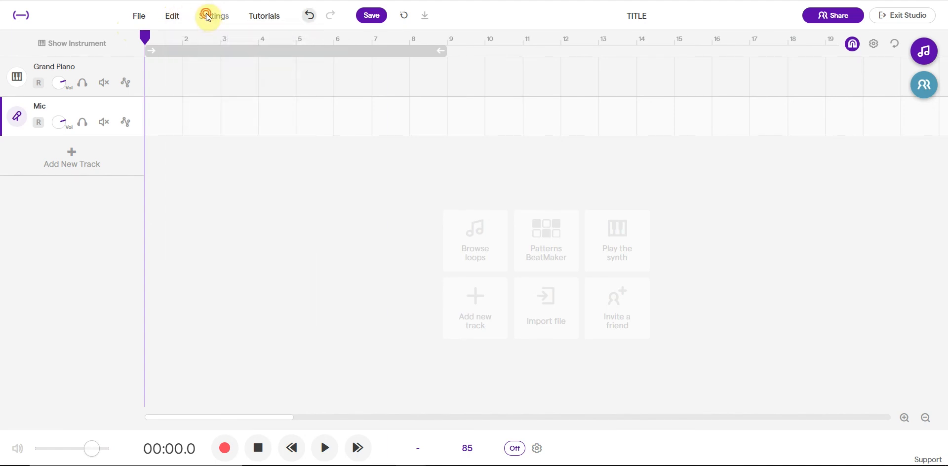
{"action": "left_click", "coordinate": [263, 16]}
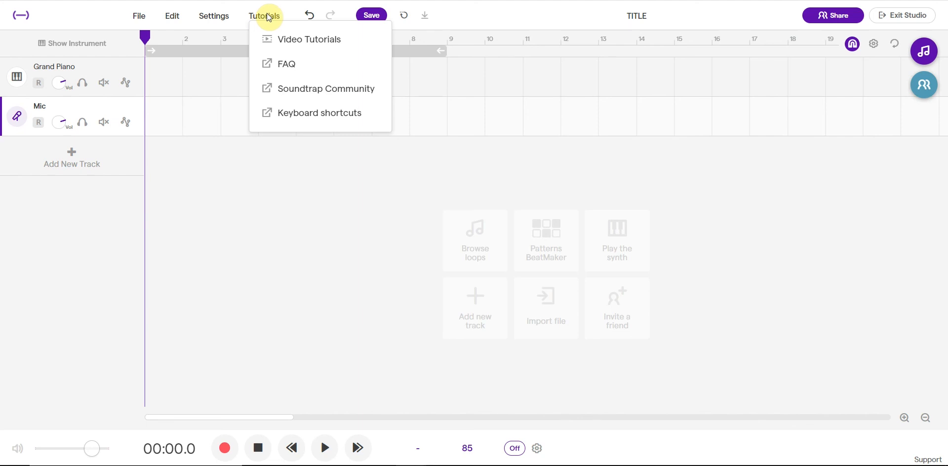
{"action": "left_click", "coordinate": [267, 17]}
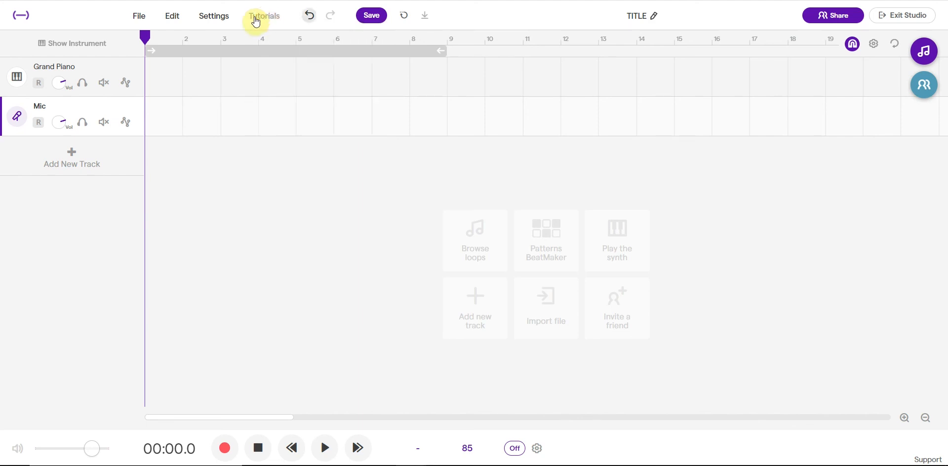
Confirm the project title as TITLE and save the project.
{"action": "left_click", "coordinate": [633, 25]}
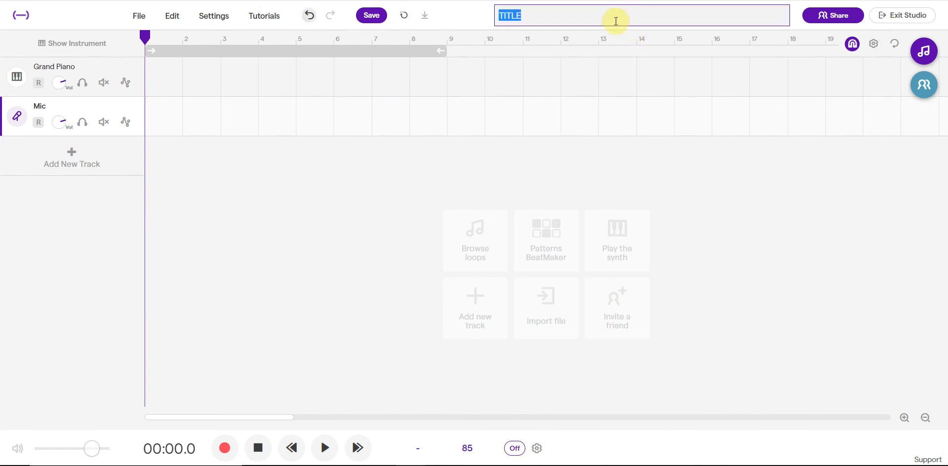
{"action": "key", "text": "Return"}
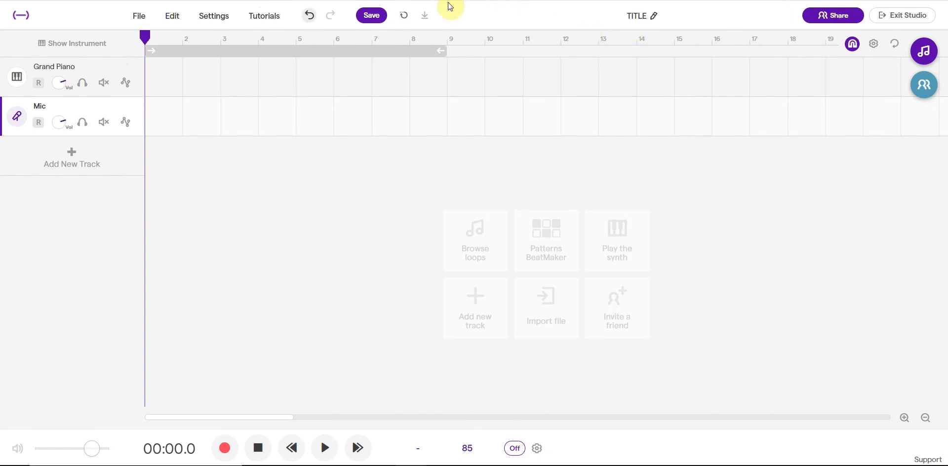
{"action": "left_click", "coordinate": [366, 18]}
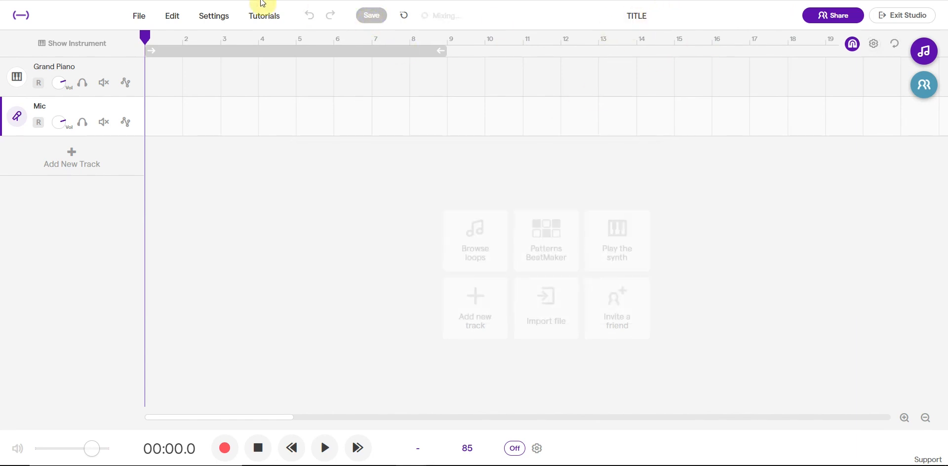
{"action": "left_click", "coordinate": [265, 17]}
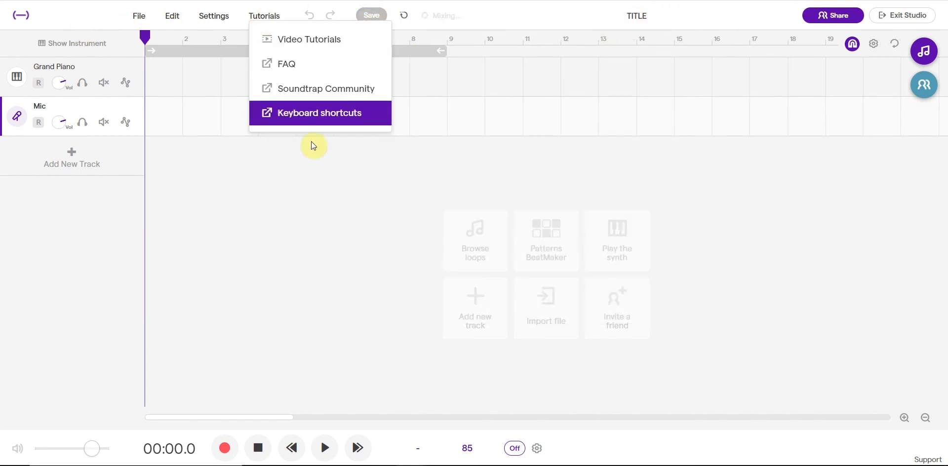
{"action": "left_click", "coordinate": [215, 16]}
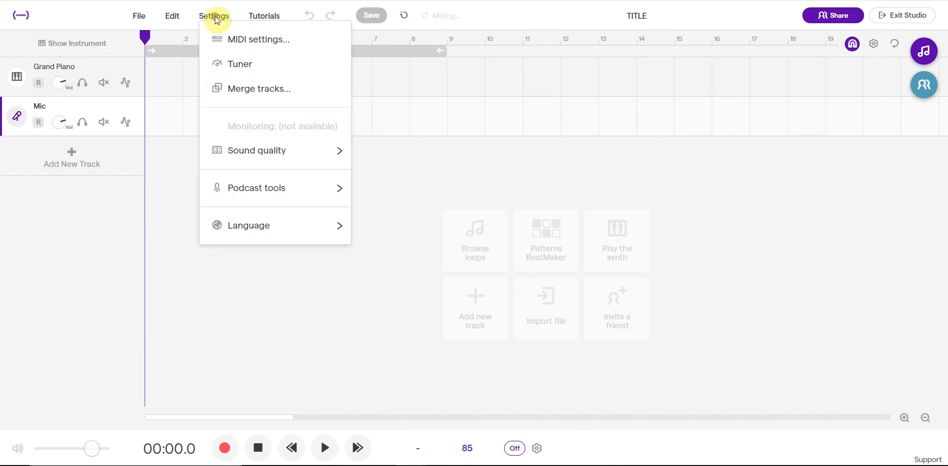
{"action": "left_click", "coordinate": [424, 248]}
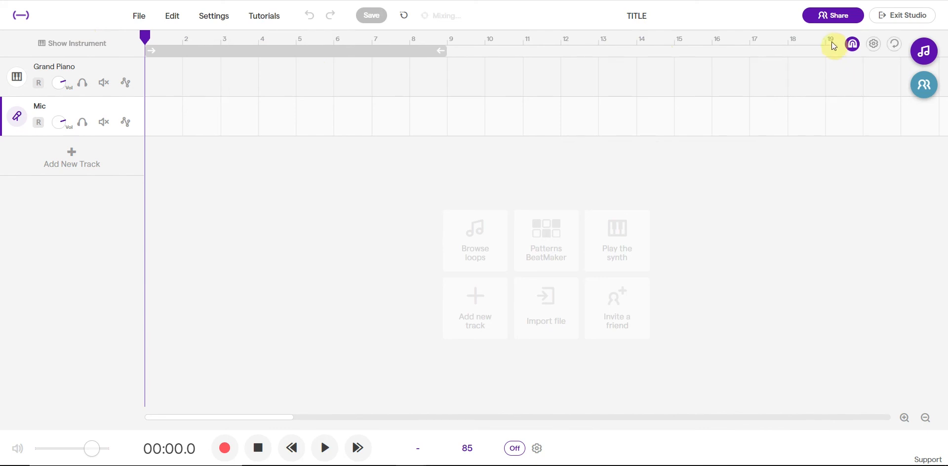
{"action": "left_click", "coordinate": [851, 47]}
View the Grand Piano track's instrument and its piano roll, and close the editor.
{"action": "left_click", "coordinate": [20, 77]}
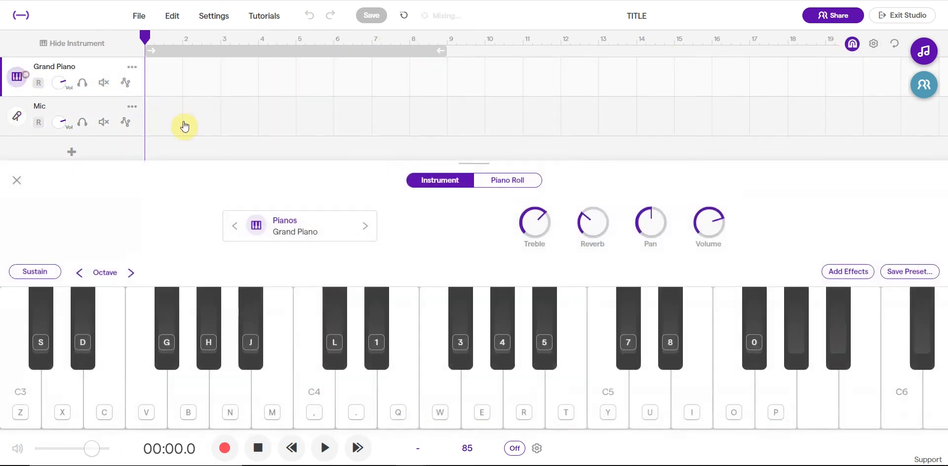
{"action": "left_click", "coordinate": [511, 179]}
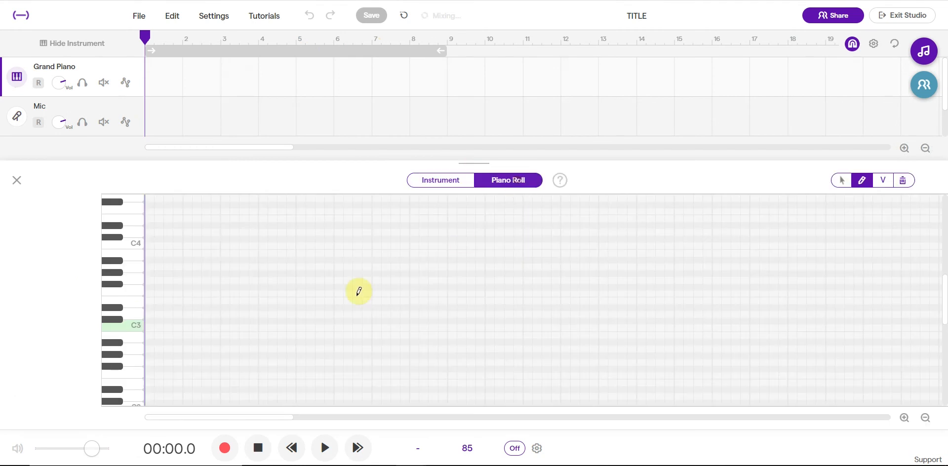
{"action": "left_click", "coordinate": [15, 181]}
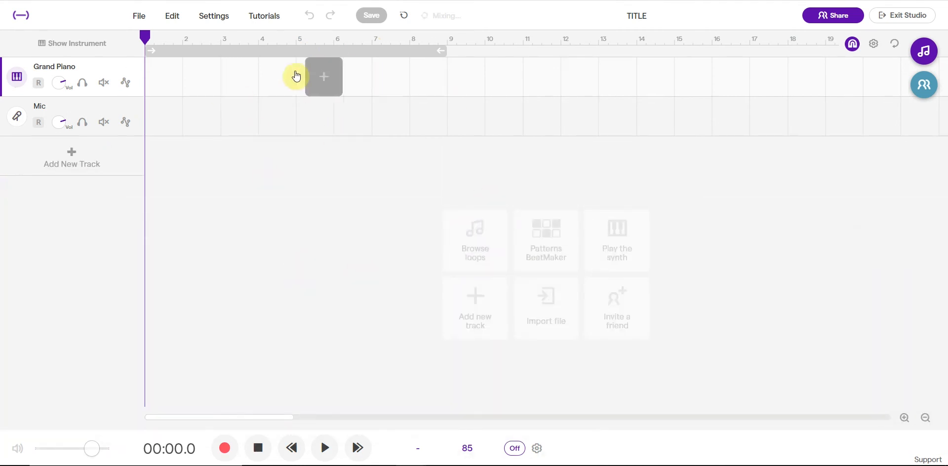
Review the timeline's grid size, time signature and ruler options without changing them.
{"action": "left_click", "coordinate": [873, 44]}
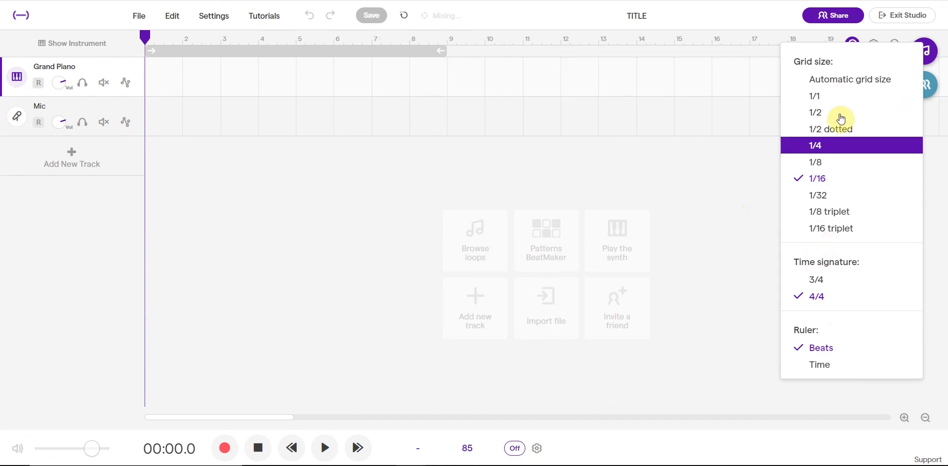
{"action": "left_click", "coordinate": [722, 208]}
Turn on looping for the timeline and shorten the loop region so it ends at bar 4.
{"action": "left_click", "coordinate": [897, 45]}
{"action": "left_click", "coordinate": [897, 44]}
{"action": "left_click", "coordinate": [896, 45]}
{"action": "left_click", "coordinate": [896, 44]}
{"action": "left_click", "coordinate": [897, 45]}
{"action": "left_click_drag", "start_coordinate": [442, 51], "coordinate": [253, 60]}
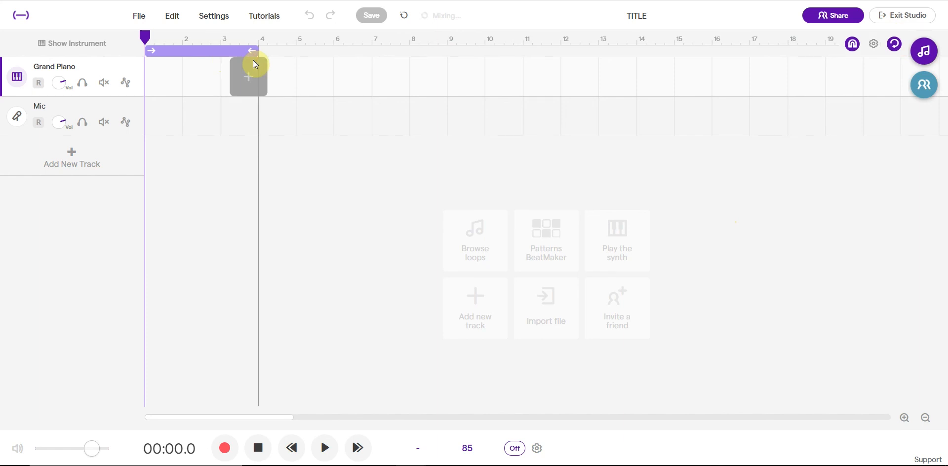
Test looped playback, including from bar 3, and extend the loop region's end to bar 5.
{"action": "key", "text": "space"}
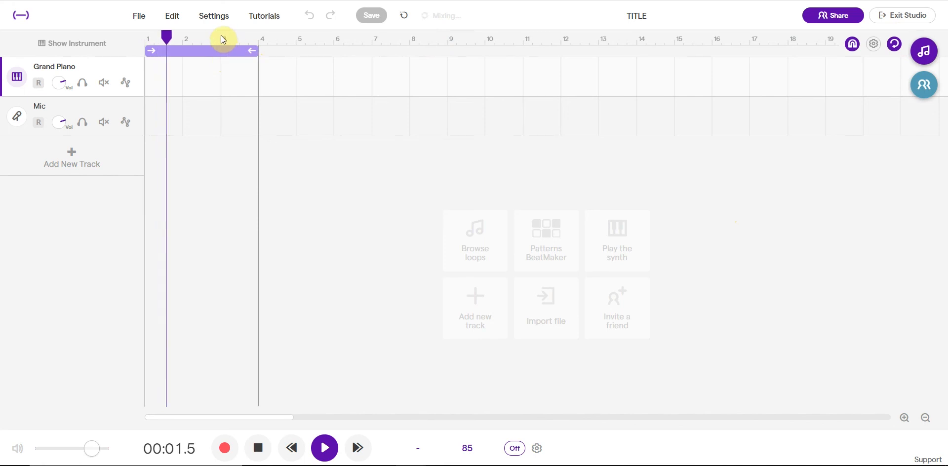
{"action": "key", "text": "space"}
{"action": "left_click", "coordinate": [223, 43]}
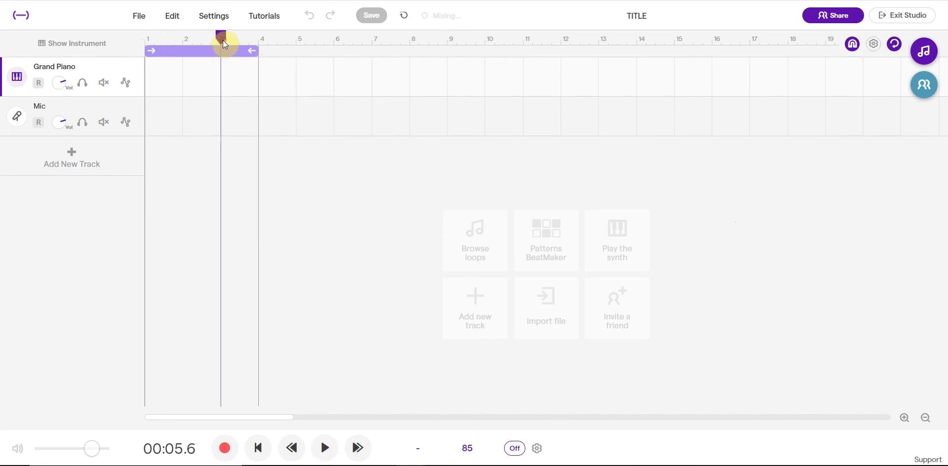
{"action": "key", "text": "space"}
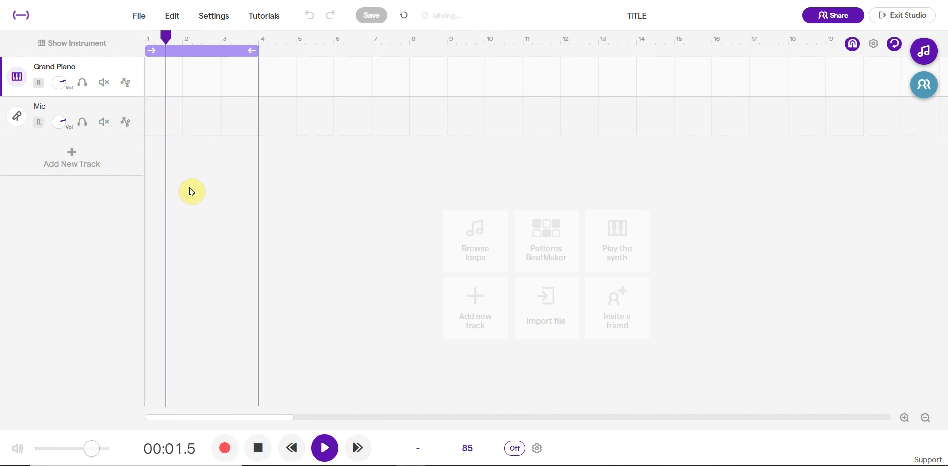
{"action": "key", "text": "space"}
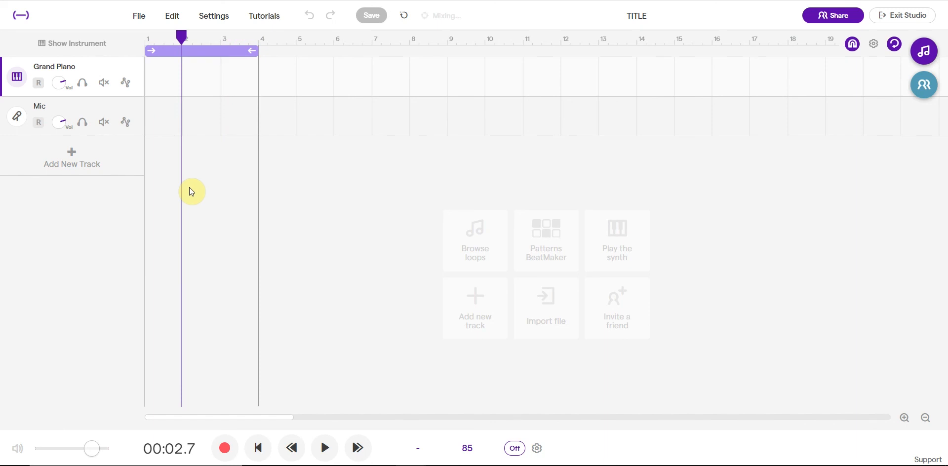
{"action": "left_click_drag", "start_coordinate": [250, 51], "coordinate": [292, 58]}
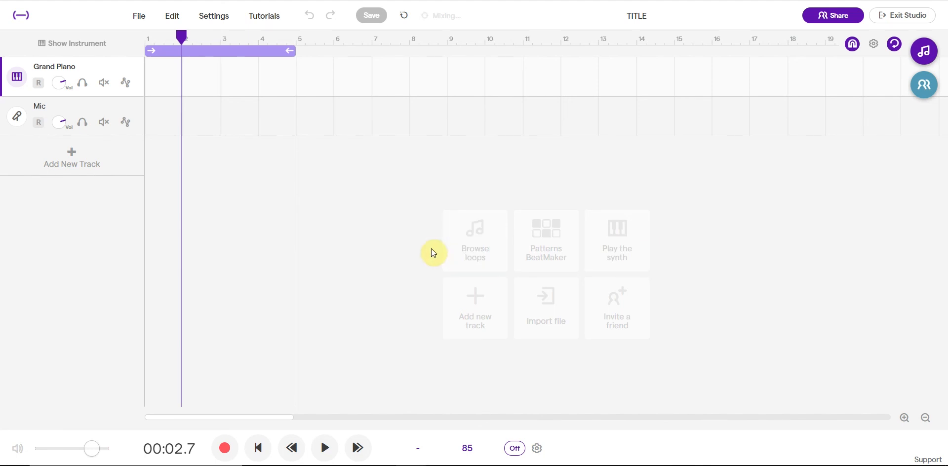
Look at the loop library, and add a Vanilla drum machine track with the Patterns Beatmaker.
{"action": "left_click", "coordinate": [460, 248]}
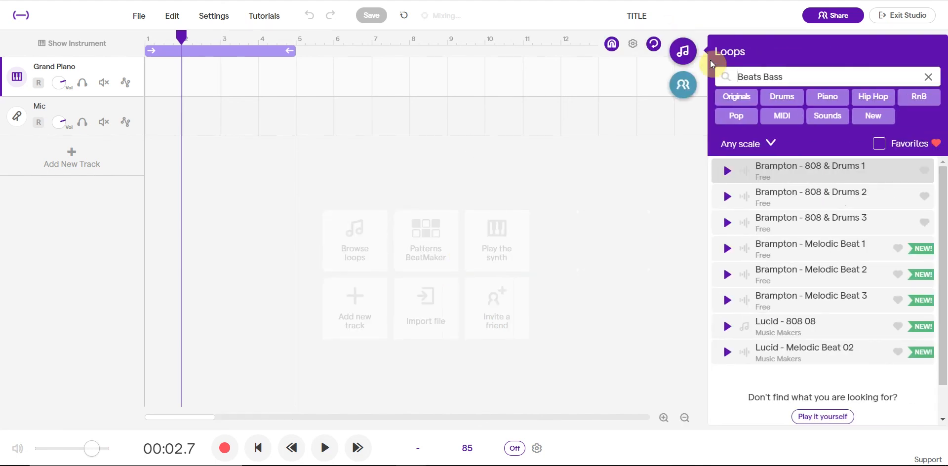
{"action": "left_click", "coordinate": [685, 53]}
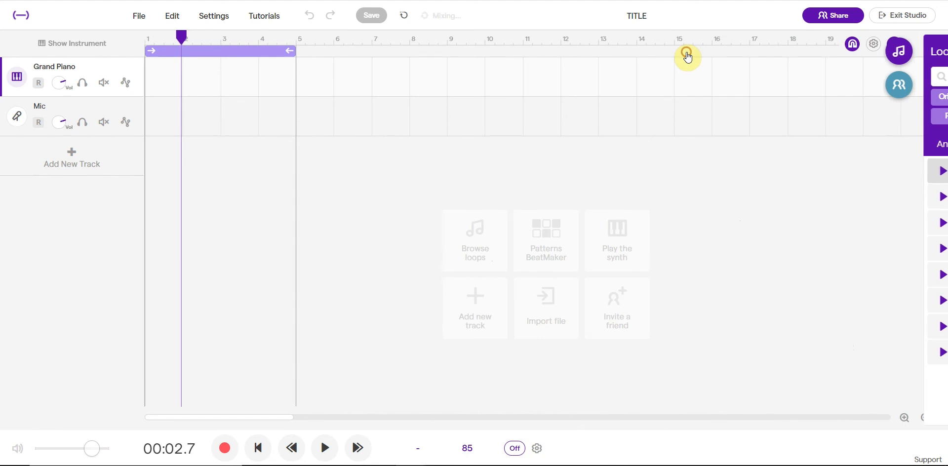
{"action": "left_click", "coordinate": [546, 236]}
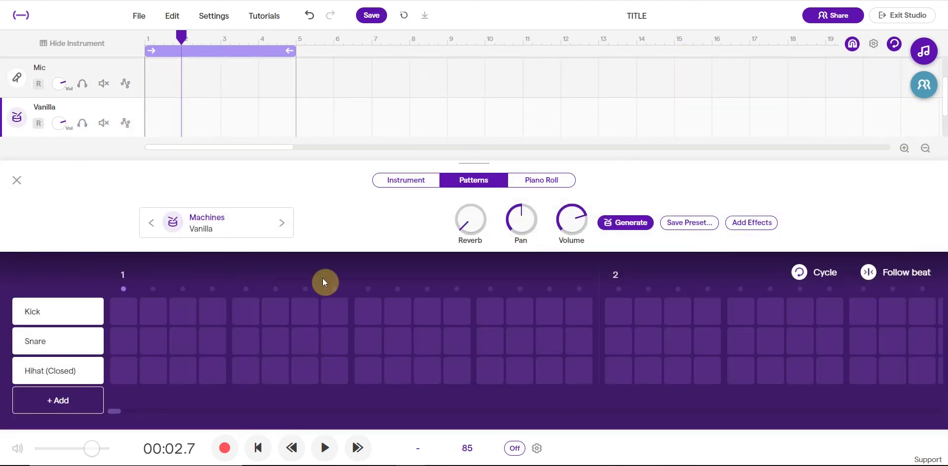
{"action": "left_click", "coordinate": [16, 180]}
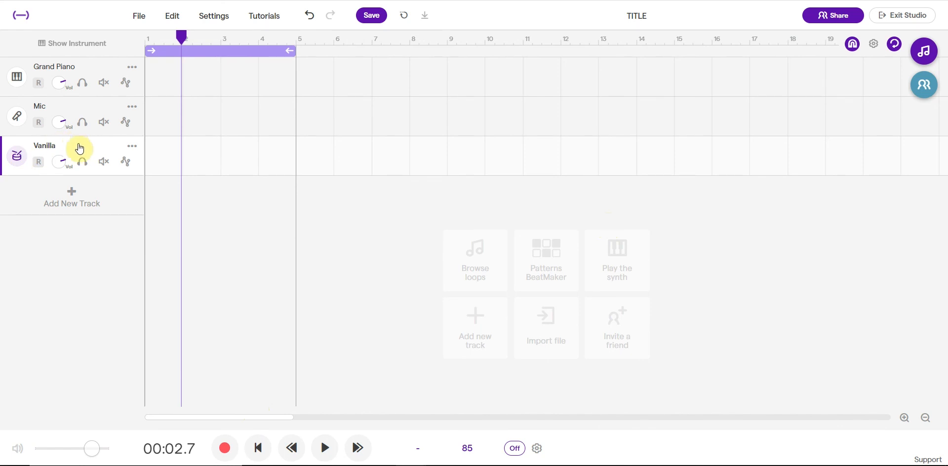
View the instrument editors of the Vanilla, Mic and Grand Piano tracks in turn.
{"action": "left_click", "coordinate": [17, 163]}
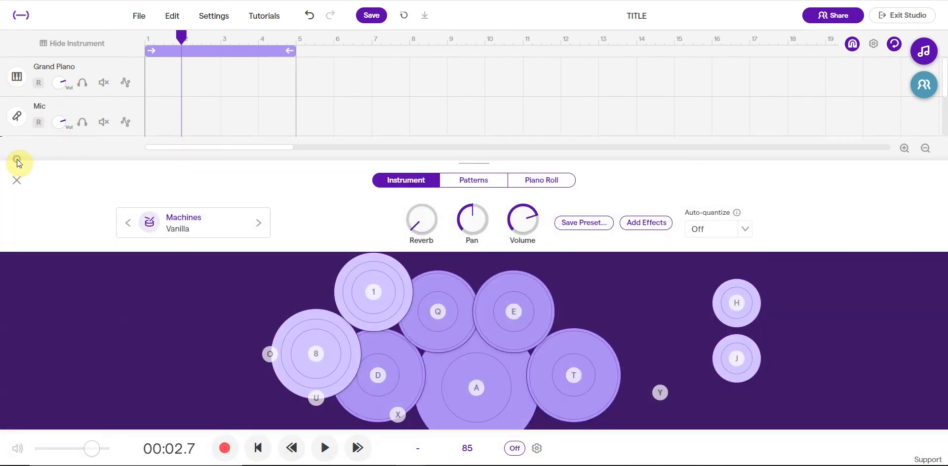
{"action": "left_click", "coordinate": [17, 113]}
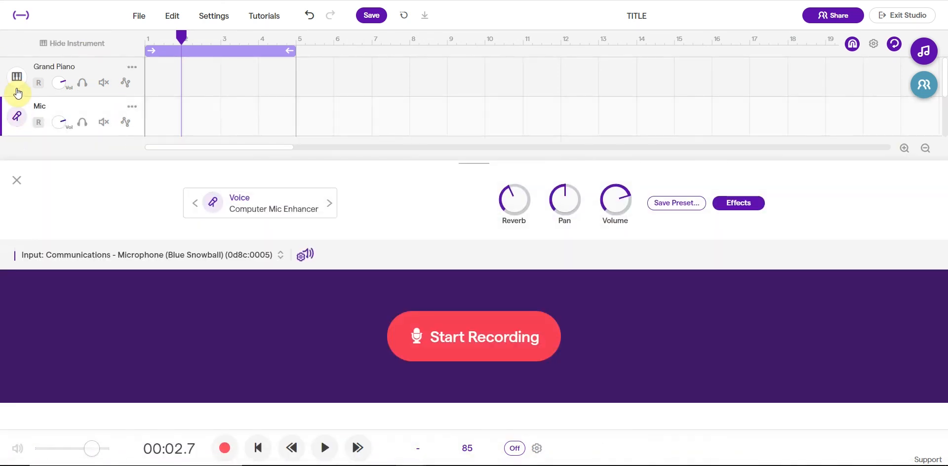
{"action": "left_click", "coordinate": [17, 85]}
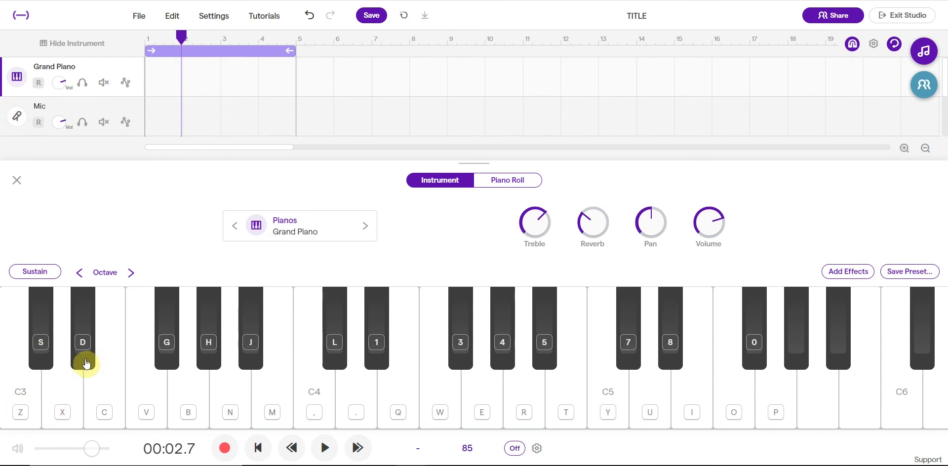
Briefly play the project with the Grand Piano track armed for recording, and stop playback.
{"action": "key", "text": "space"}
{"action": "key", "text": "s"}
{"action": "key", "text": "s"}
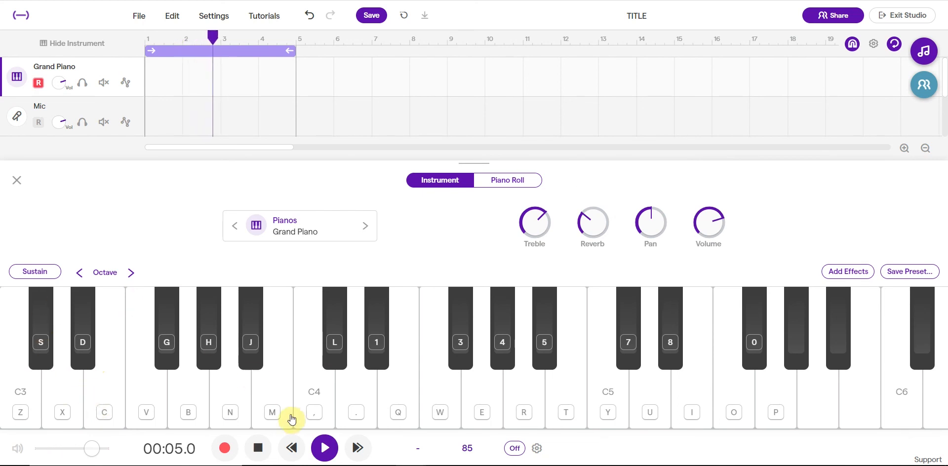
{"action": "left_click", "coordinate": [325, 448]}
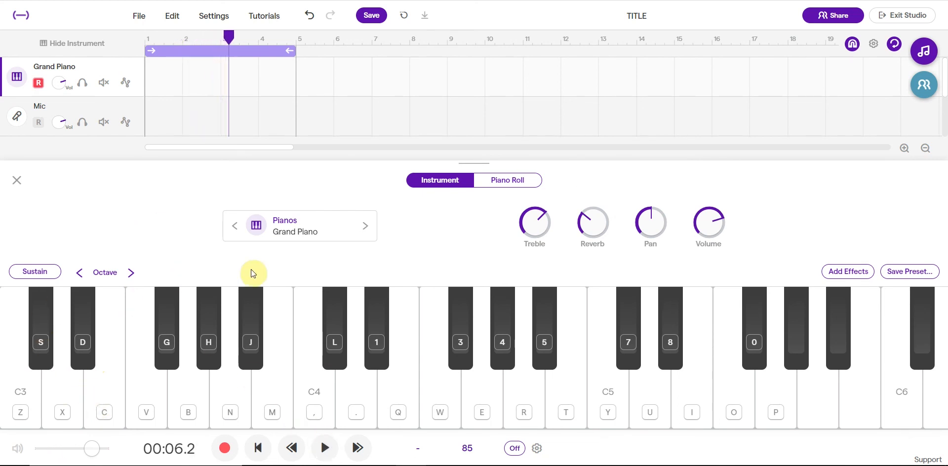
Try the piano's octave controls and sound several keys, leaving the keyboard starting at C1.
{"action": "left_click", "coordinate": [126, 276]}
{"action": "left_click", "coordinate": [129, 274]}
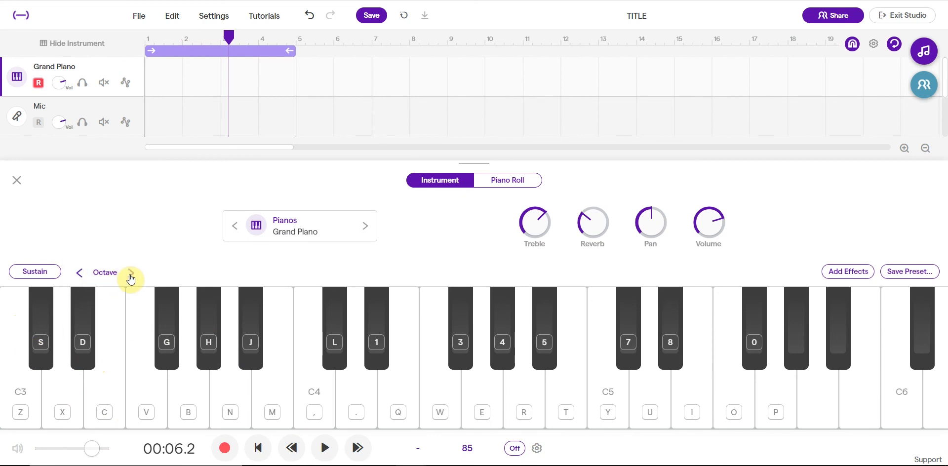
{"action": "left_click", "coordinate": [105, 272]}
{"action": "left_click", "coordinate": [82, 356]}
{"action": "left_click", "coordinate": [41, 346]}
{"action": "left_click", "coordinate": [79, 272]}
{"action": "left_click", "coordinate": [79, 273]}
{"action": "left_click", "coordinate": [96, 369]}
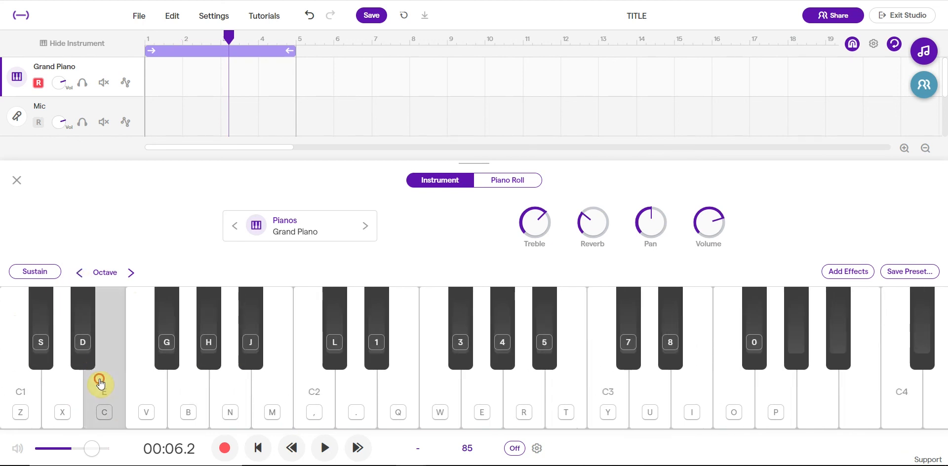
{"action": "left_click", "coordinate": [143, 395]}
{"action": "left_click", "coordinate": [191, 394]}
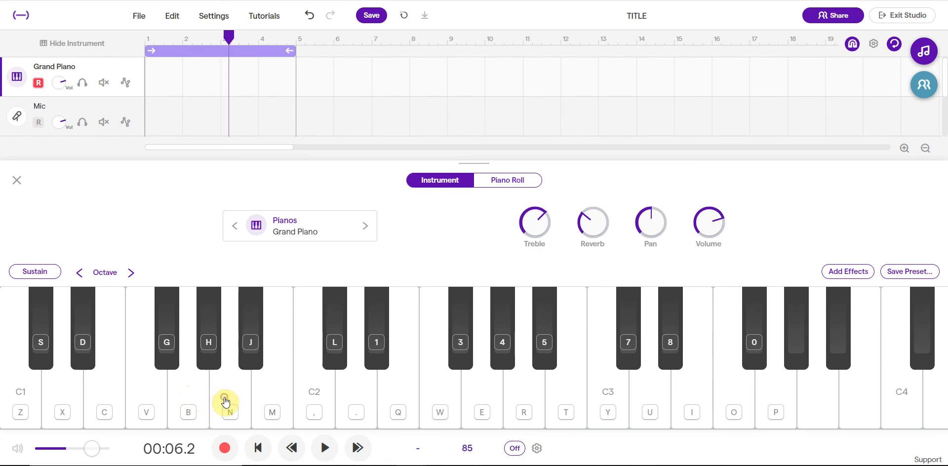
Try the piano's sustain by turning it on, playing several notes, and turning it off.
{"action": "left_click", "coordinate": [47, 272]}
{"action": "left_click", "coordinate": [171, 320]}
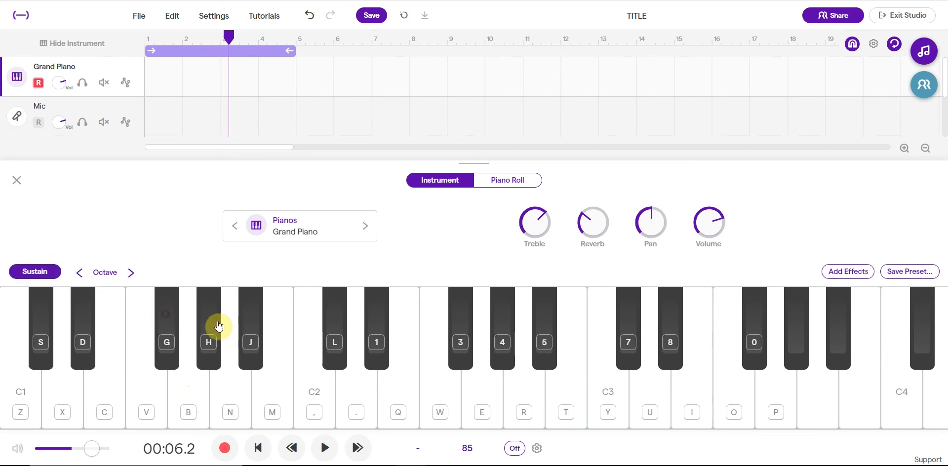
{"action": "left_click", "coordinate": [333, 329]}
{"action": "left_click", "coordinate": [382, 330]}
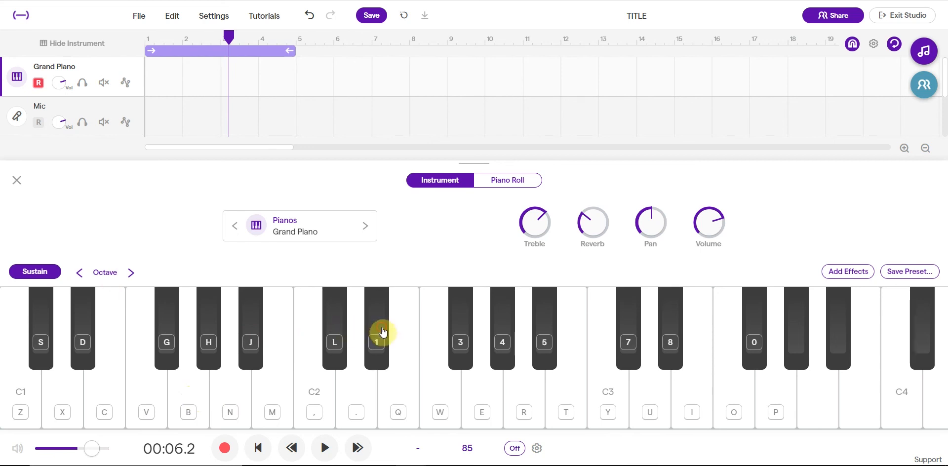
{"action": "left_click", "coordinate": [42, 270]}
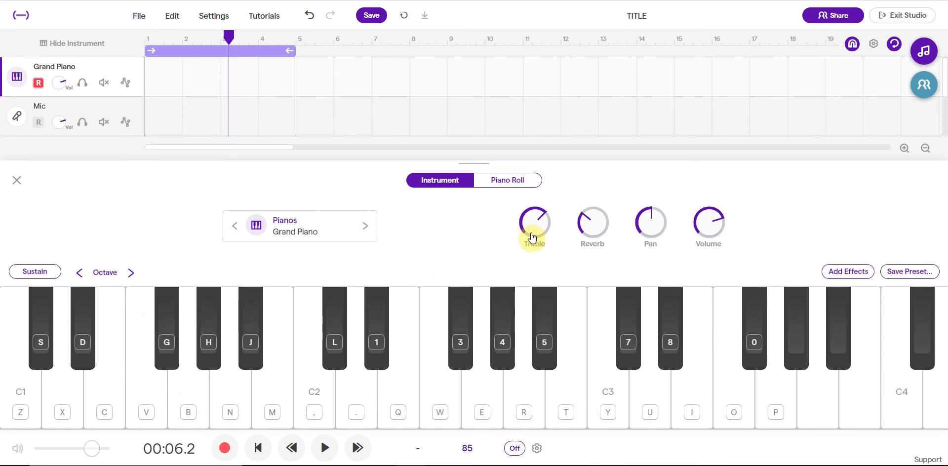
Look at the options for adding effects to the Grand Piano track without adding any.
{"action": "left_click", "coordinate": [847, 272]}
{"action": "left_click", "coordinate": [678, 84]}
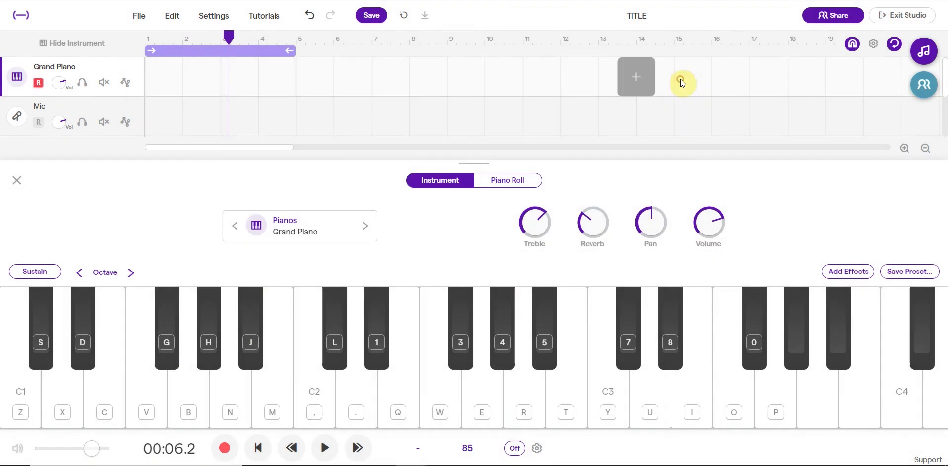
Draw four short notes at different pitches between bars 5 and 11 in the Grand Piano's piano roll, and close the editor.
{"action": "left_click", "coordinate": [504, 183]}
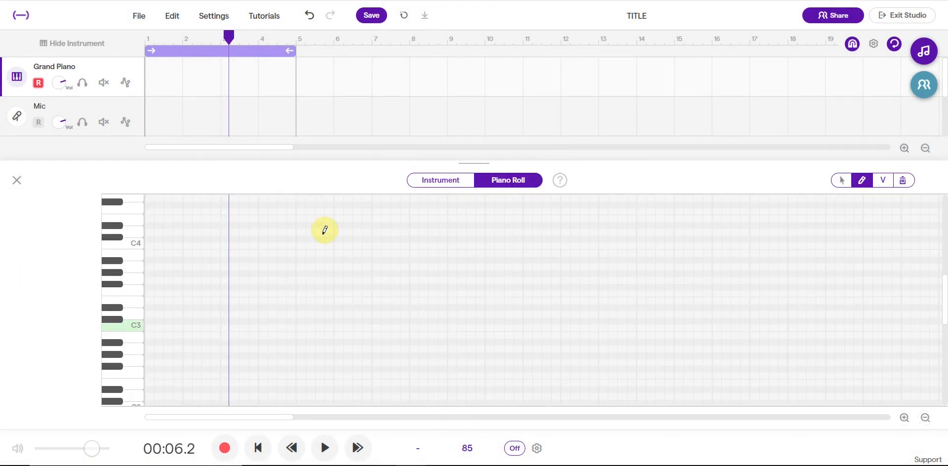
{"action": "left_click", "coordinate": [324, 230]}
{"action": "left_click", "coordinate": [485, 301]}
{"action": "left_click", "coordinate": [423, 326]}
{"action": "left_click", "coordinate": [443, 266]}
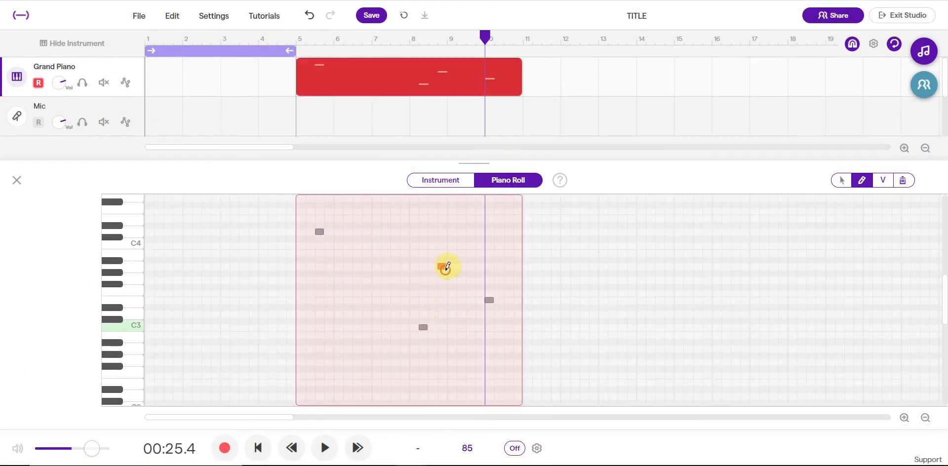
{"action": "left_click", "coordinate": [15, 180]}
View the Mic track's recording editor and the Vanilla track's drum pads, closing each editor.
{"action": "left_click", "coordinate": [57, 111]}
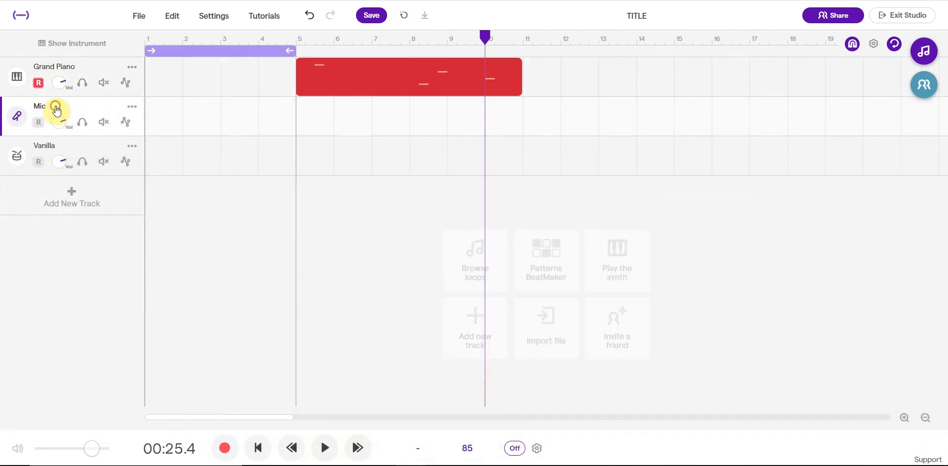
{"action": "left_click", "coordinate": [24, 122]}
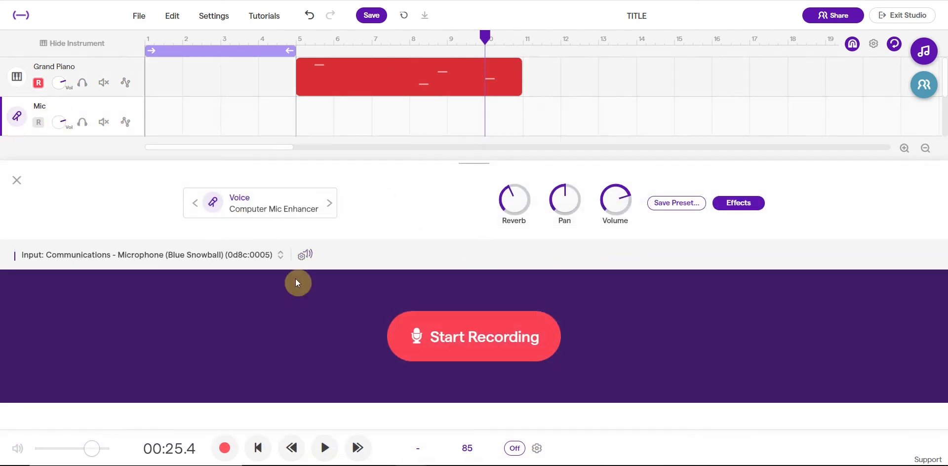
{"action": "left_click", "coordinate": [16, 180]}
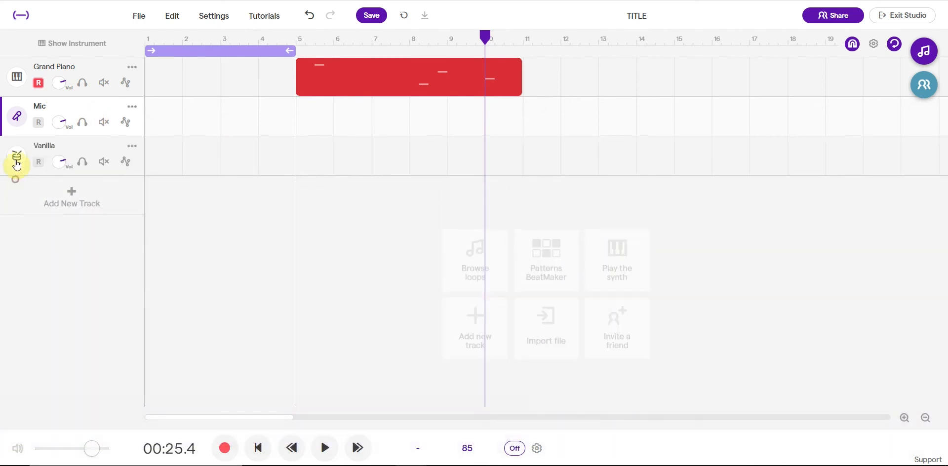
{"action": "left_click", "coordinate": [18, 156]}
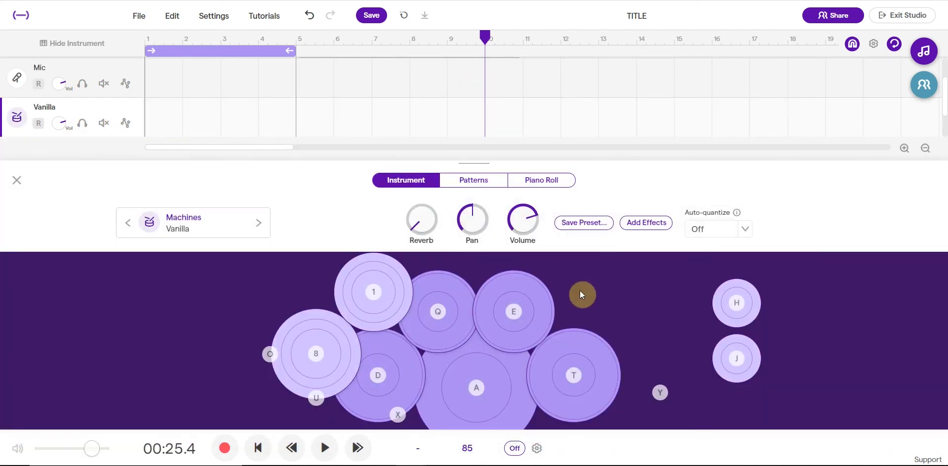
{"action": "left_click", "coordinate": [16, 182]}
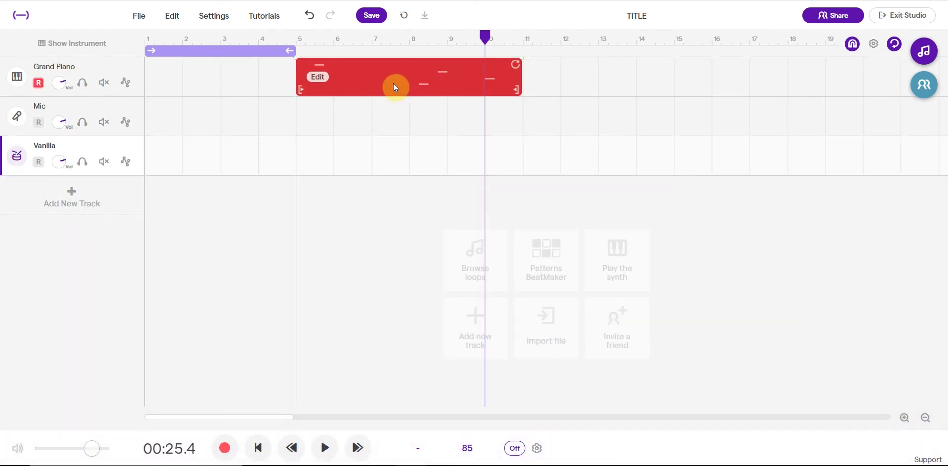